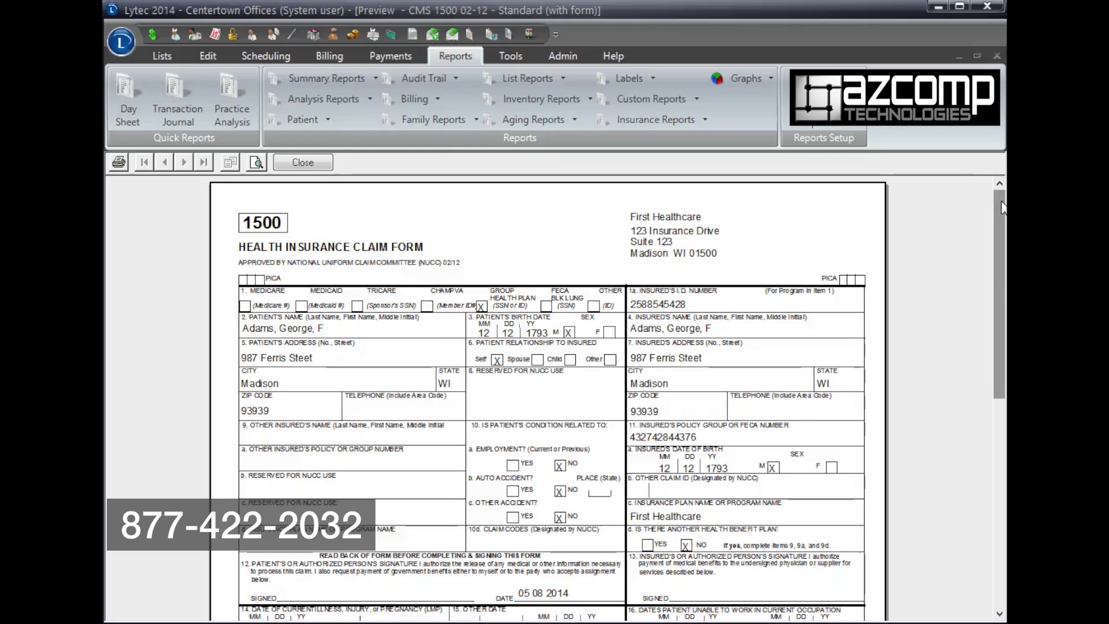
pyautogui.moveTo(999, 202); pyautogui.dragTo(999, 304)
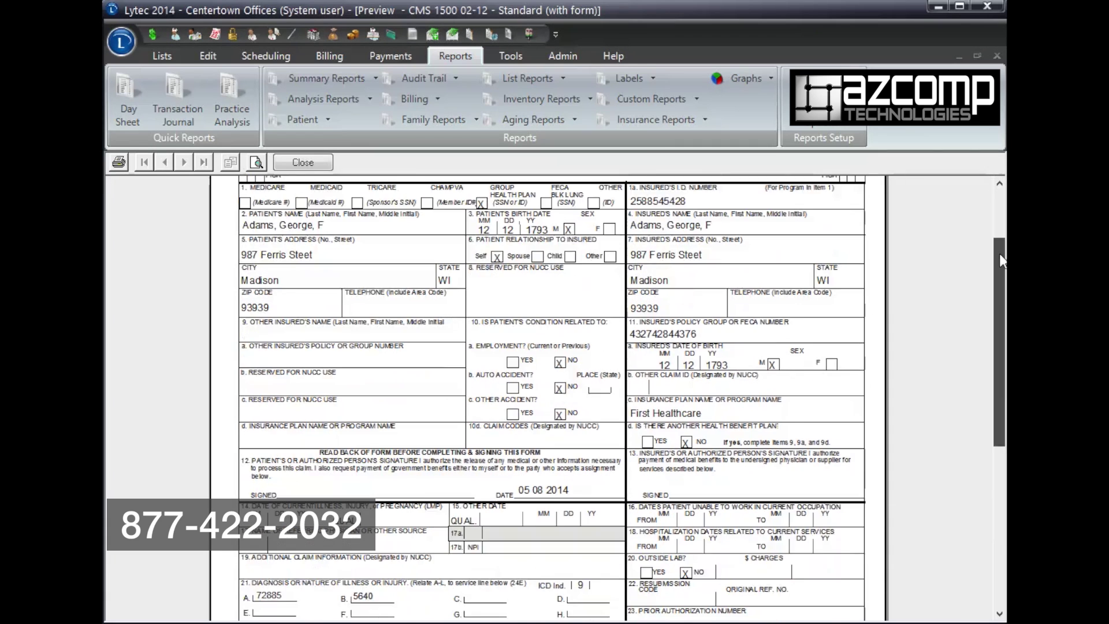
pyautogui.moveTo(1000, 305); pyautogui.dragTo(999, 395)
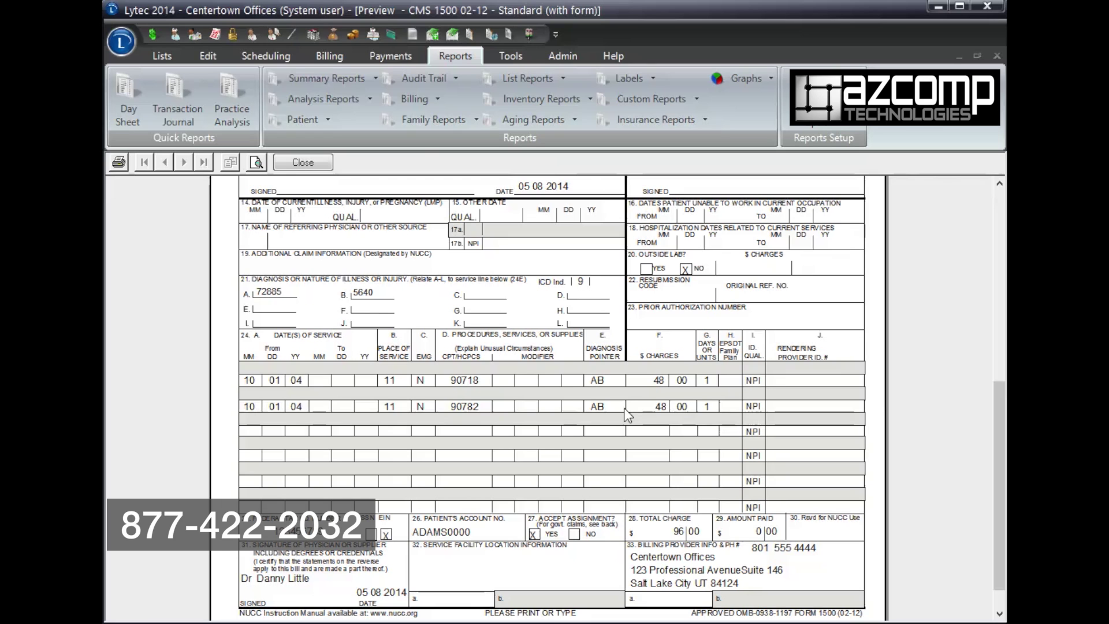
pyautogui.click(299, 165)
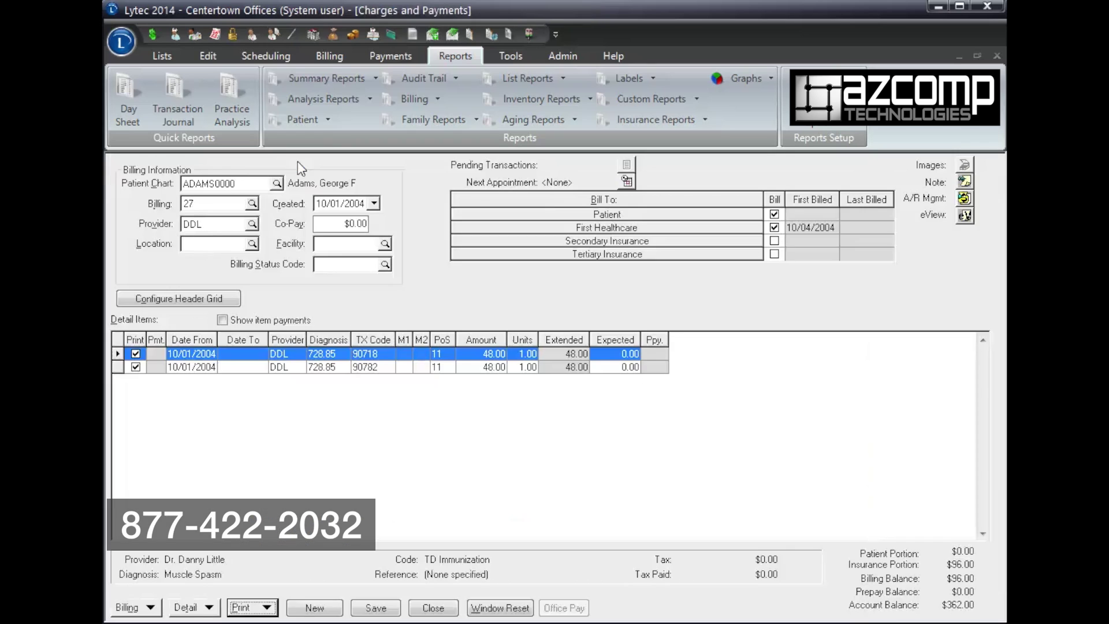
pyautogui.click(263, 611)
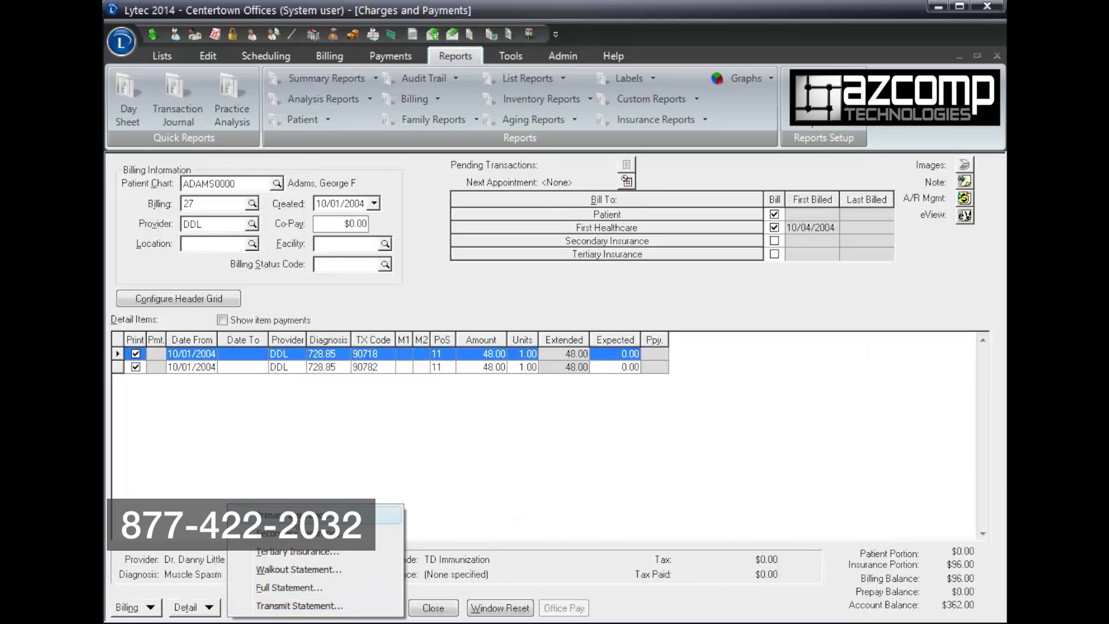
pyautogui.click(304, 515)
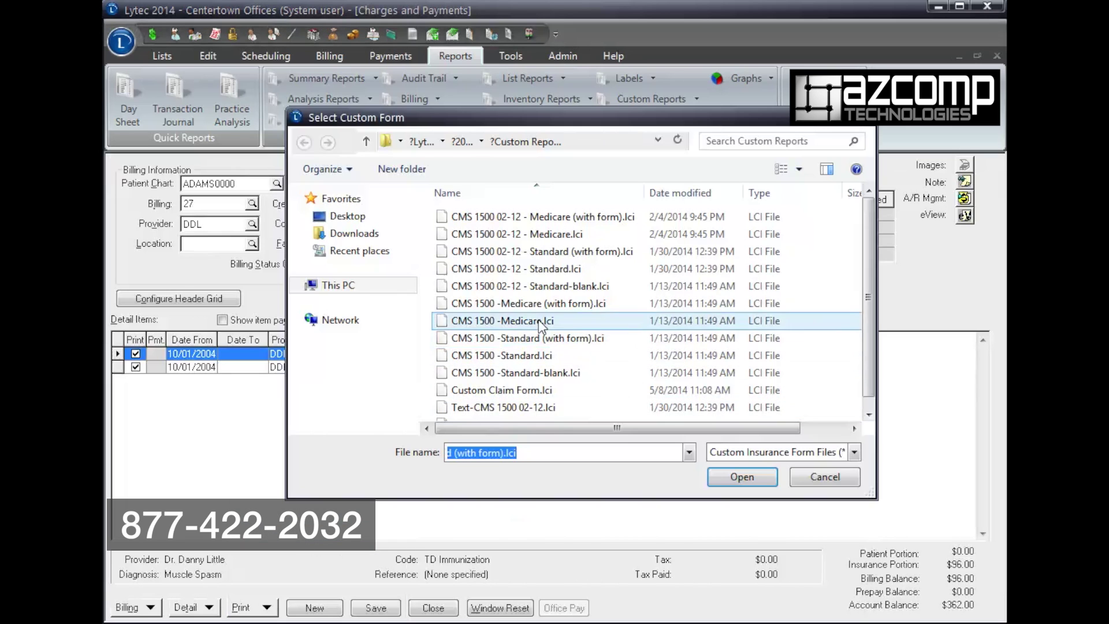
pyautogui.click(485, 390)
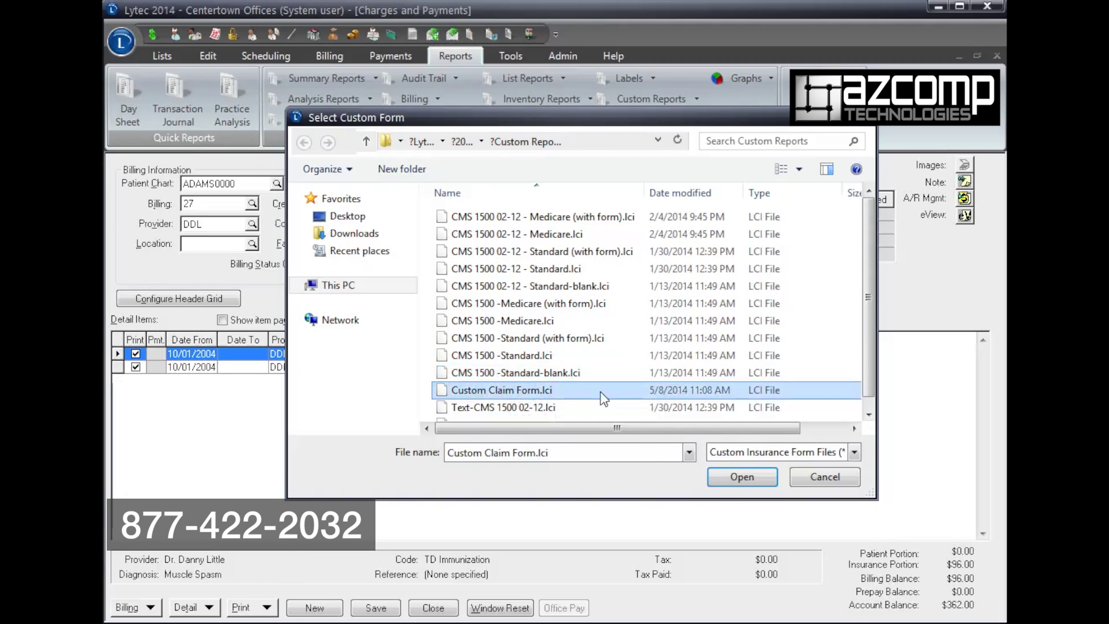
pyautogui.click(748, 476)
pyautogui.click(792, 336)
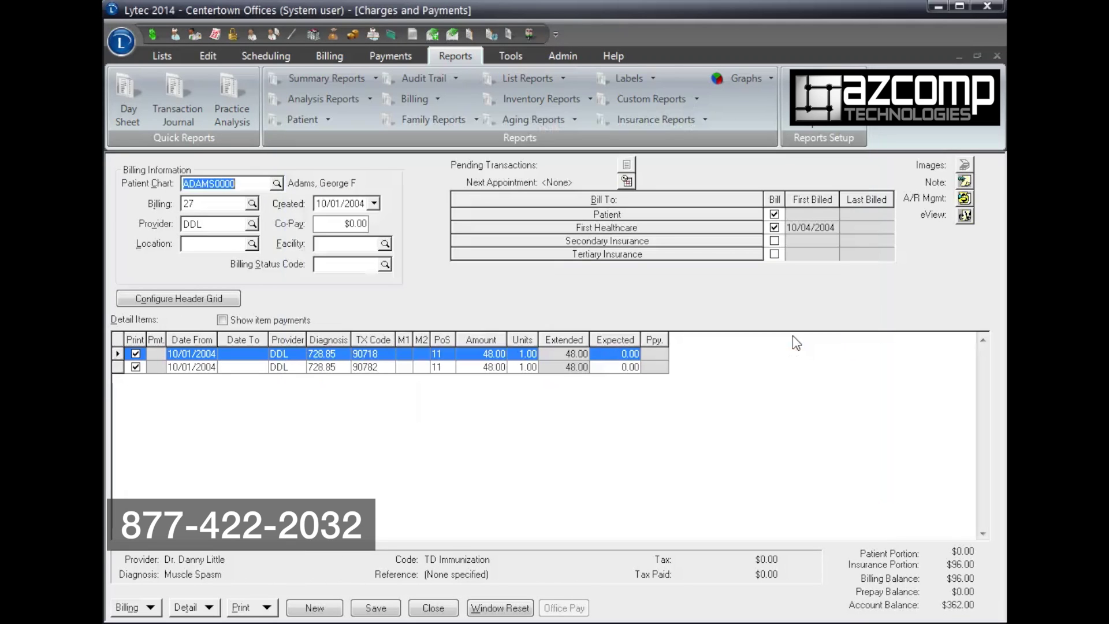
pyautogui.moveTo(1003, 207); pyautogui.dragTo(1000, 388)
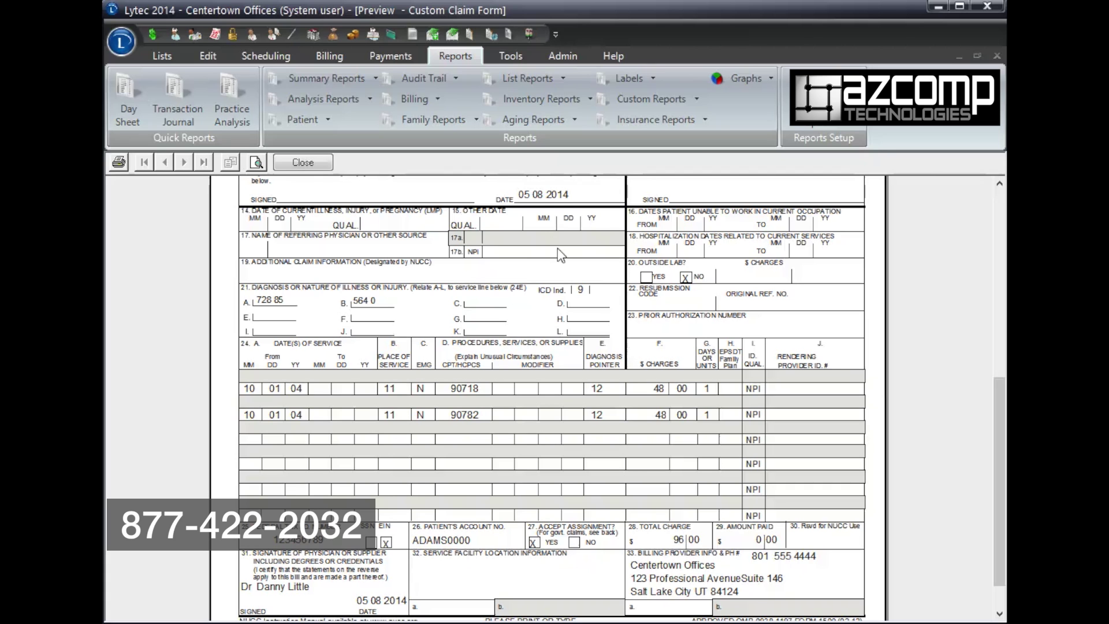
pyautogui.click(292, 164)
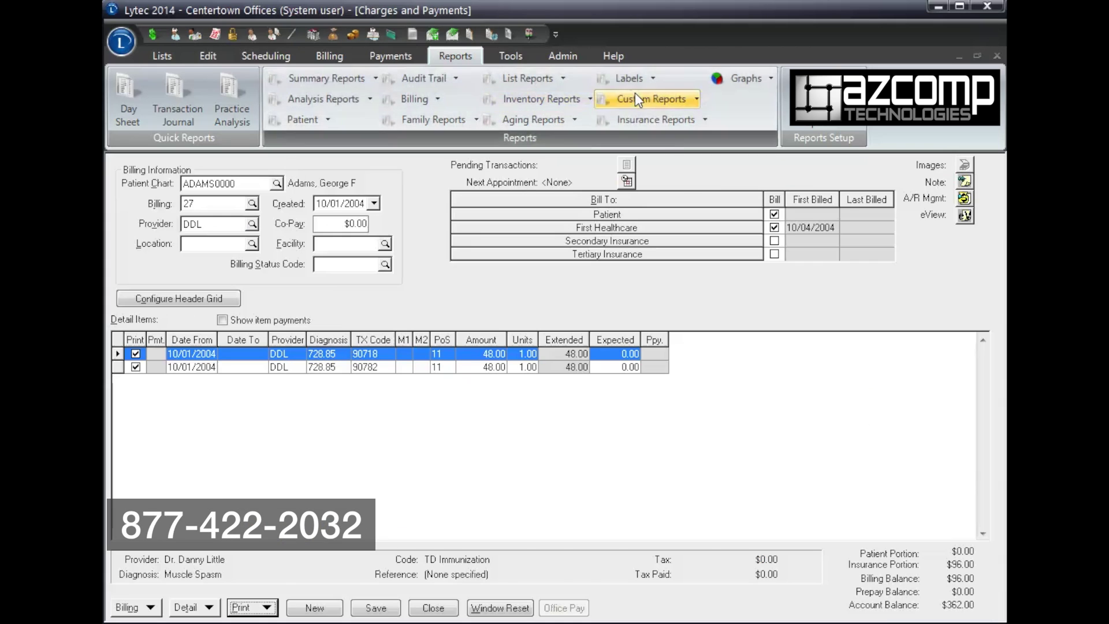
# Step: Open Custom Claim Form.lci in the Custom Reports designer and show its options list
pyautogui.click(693, 96)
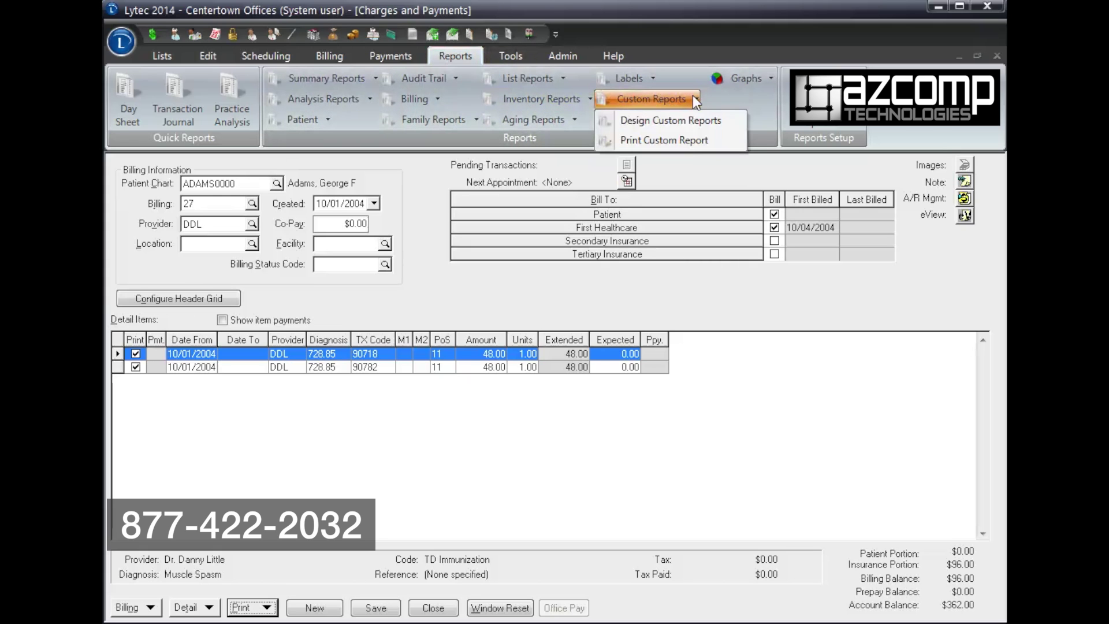
pyautogui.click(653, 124)
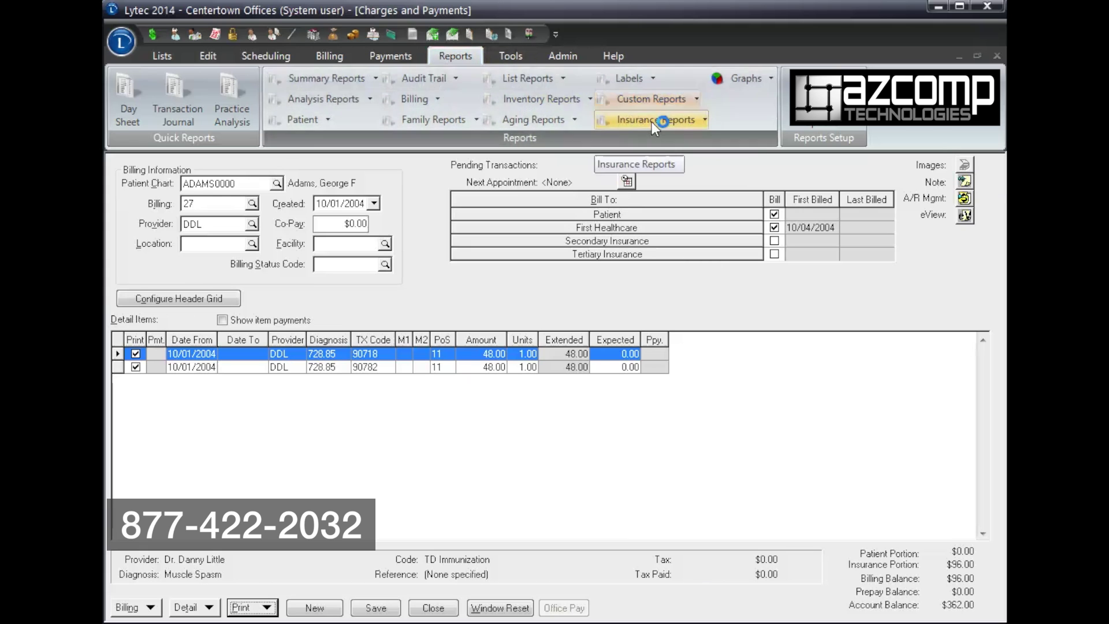
pyautogui.click(350, 200)
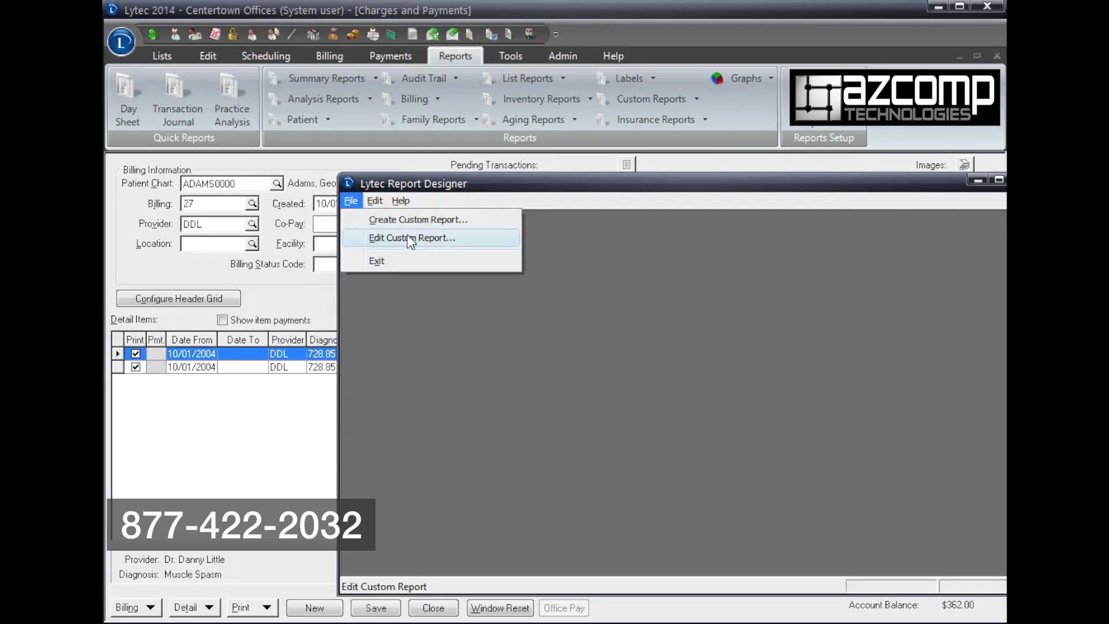
pyautogui.click(425, 242)
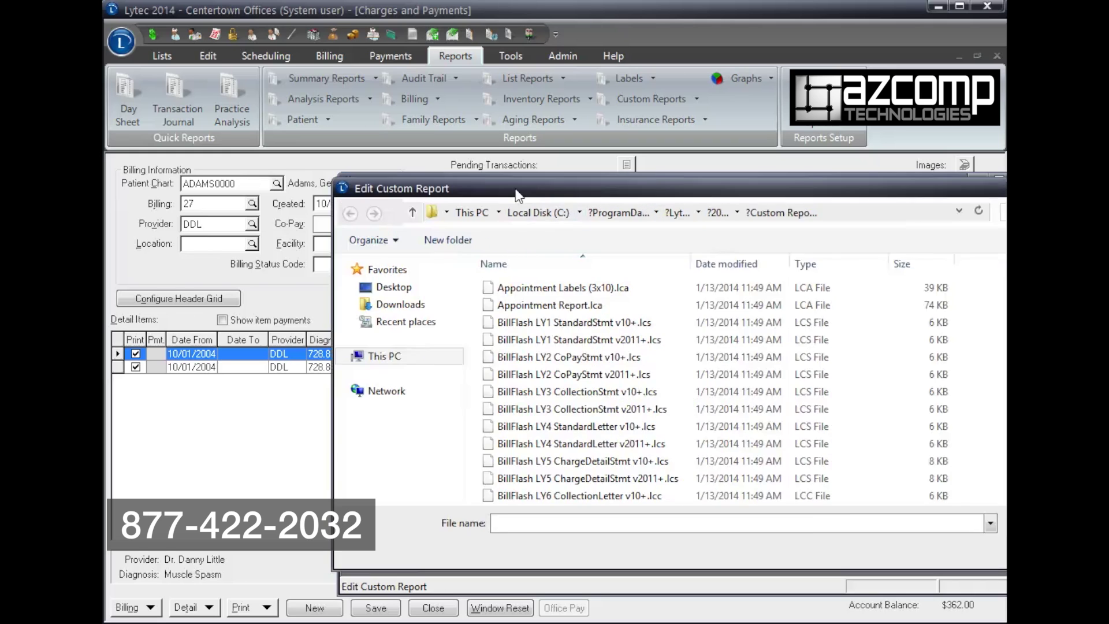
pyautogui.moveTo(982, 271); pyautogui.dragTo(974, 342)
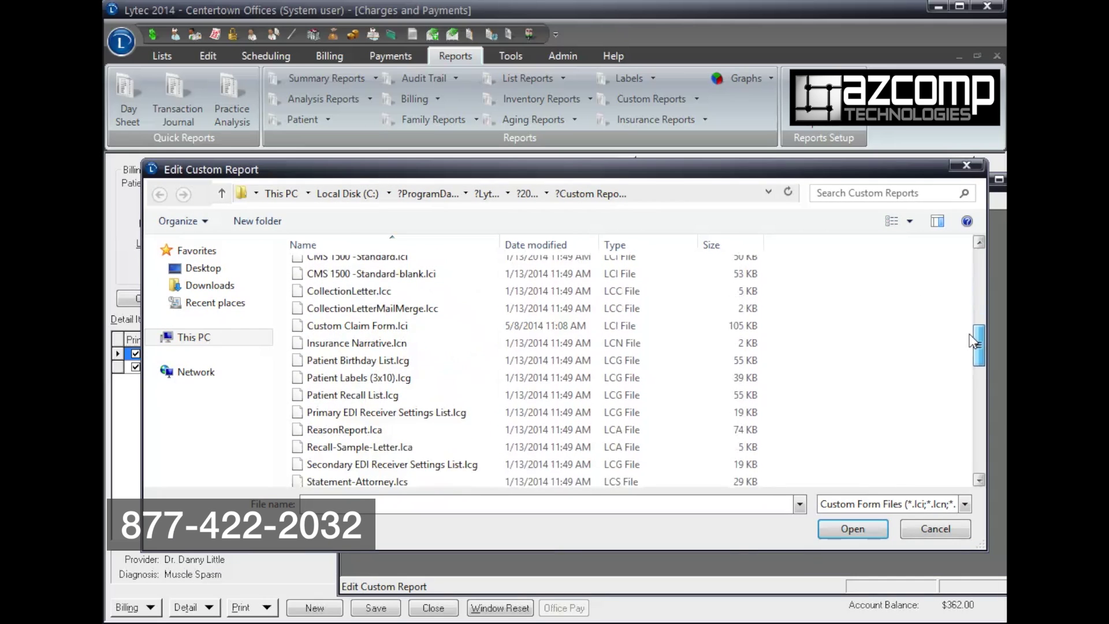
pyautogui.click(362, 327)
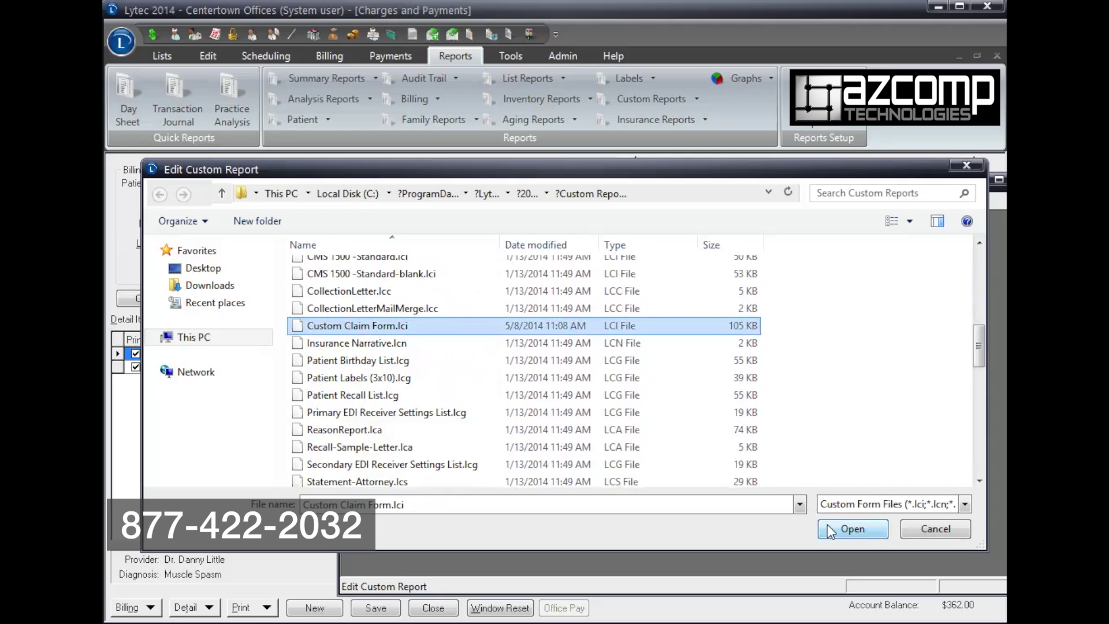
pyautogui.click(851, 530)
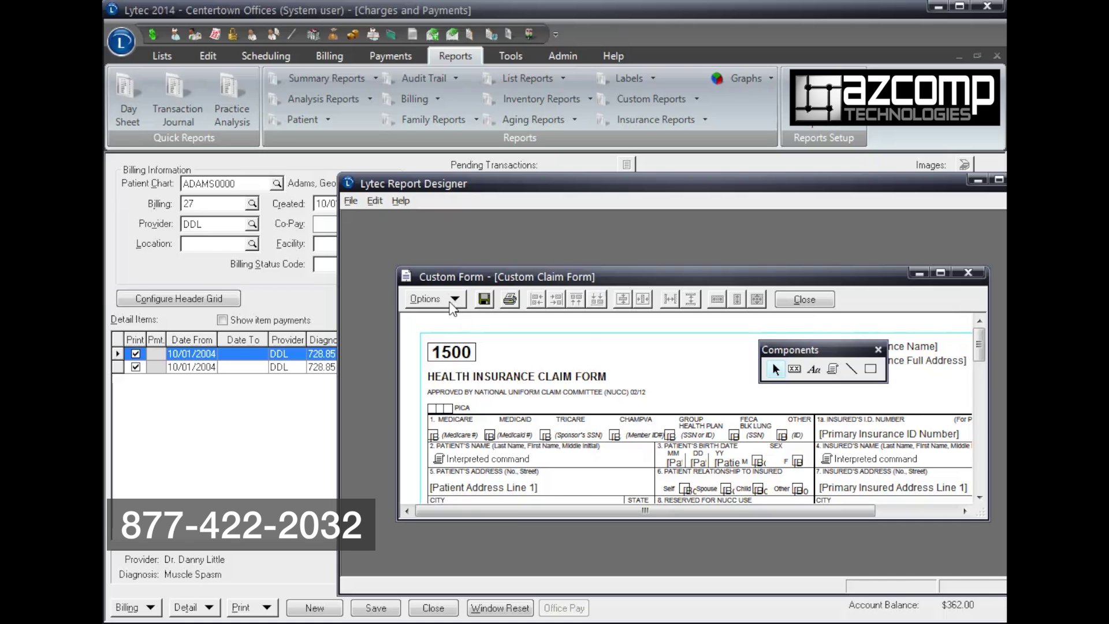
pyautogui.click(452, 304)
# Step: Save the form as 'CMS 1500 02-12 Custom Claim Form' and close the design window
pyautogui.click(458, 345)
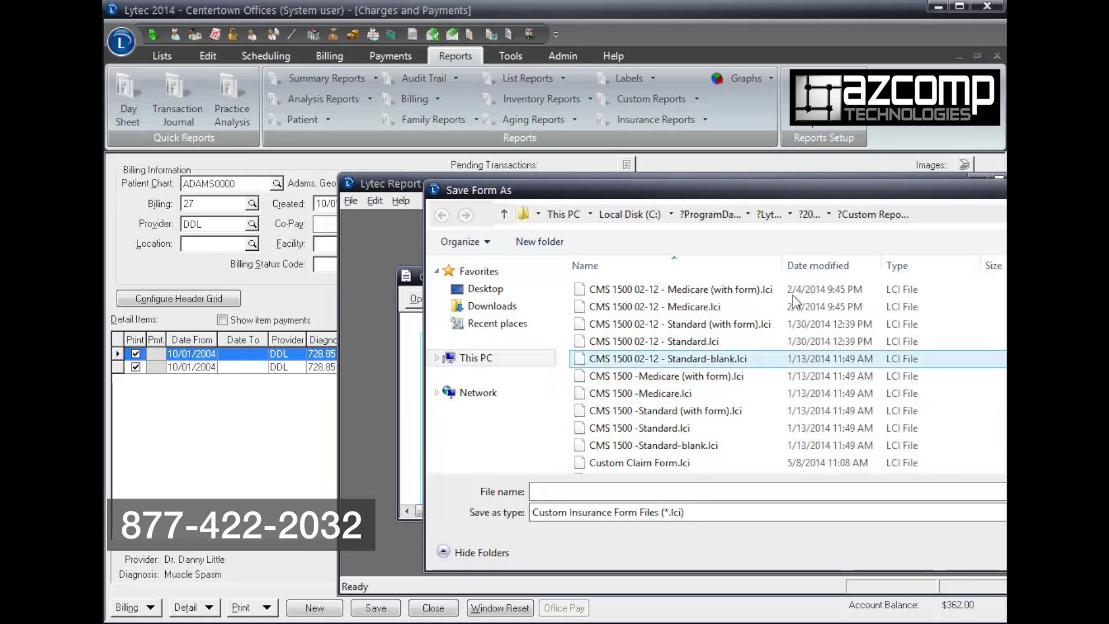
pyautogui.moveTo(676, 124); pyautogui.dragTo(397, 150)
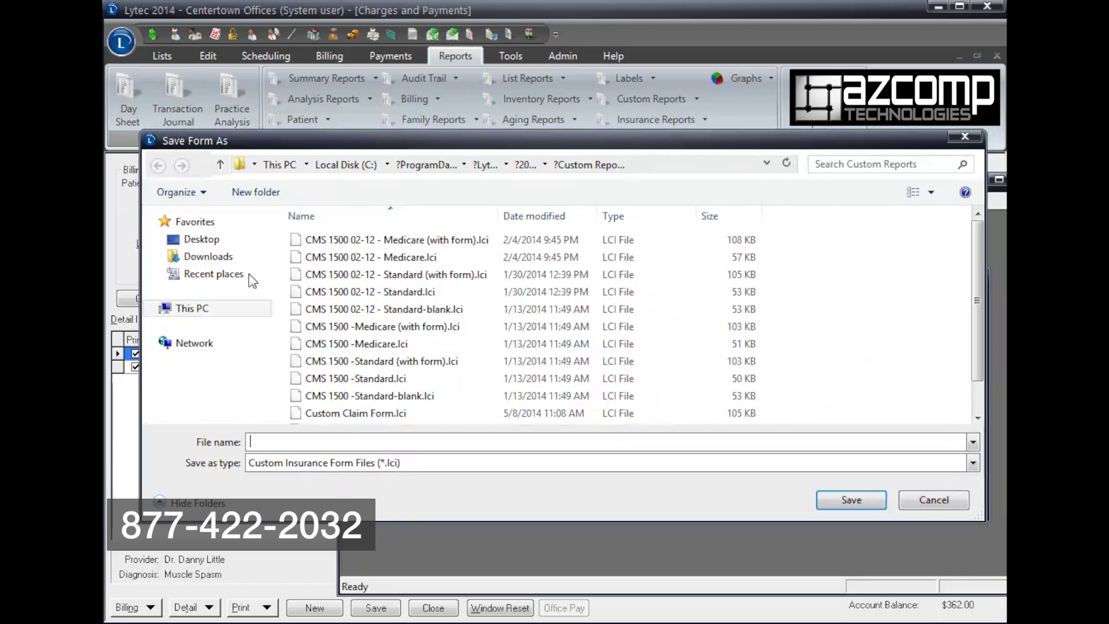
pyautogui.click(351, 416)
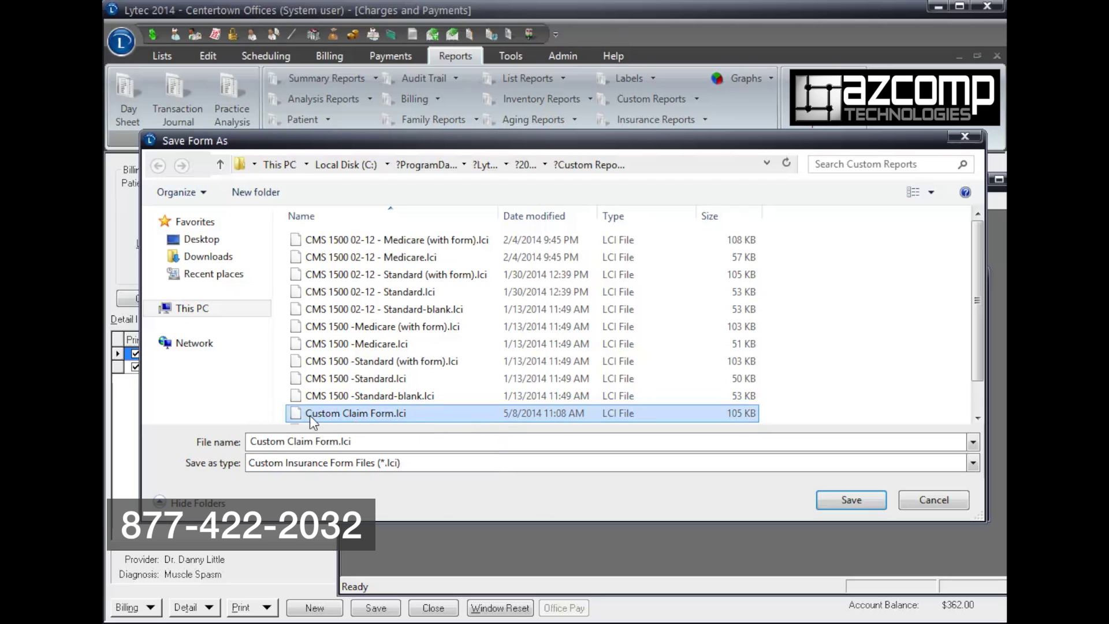
pyautogui.click(251, 442)
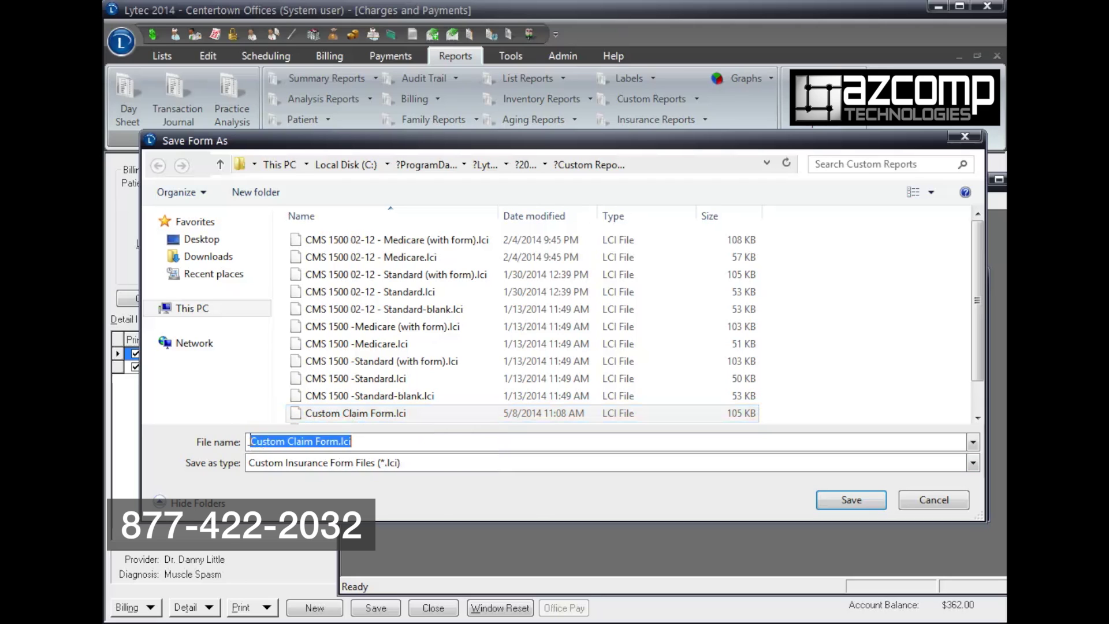
pyautogui.press('Home')
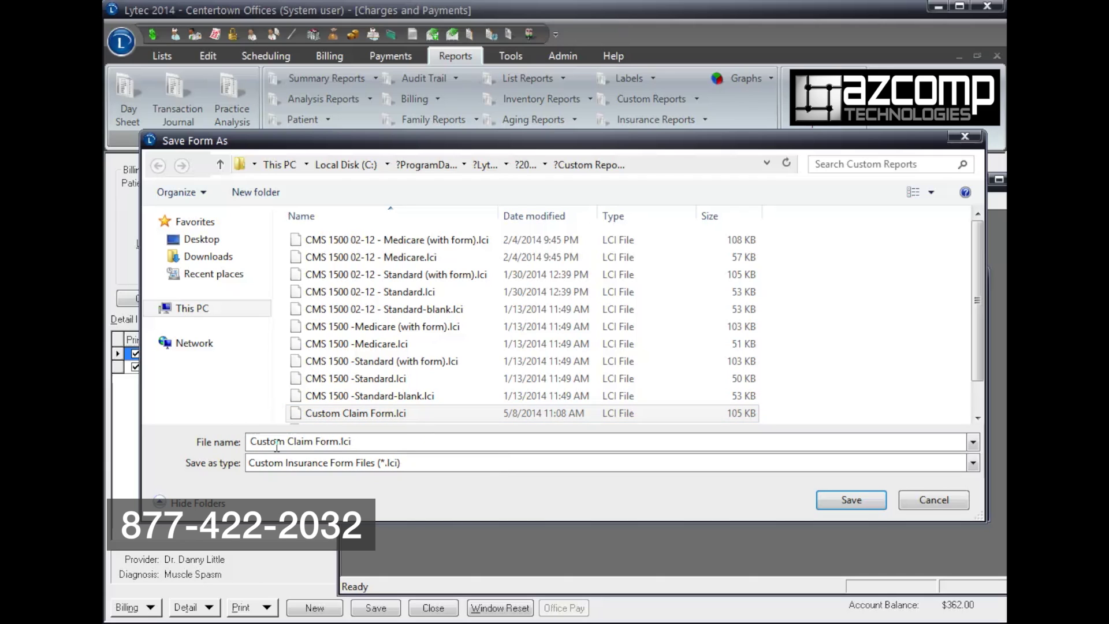
pyautogui.write('CMS ')
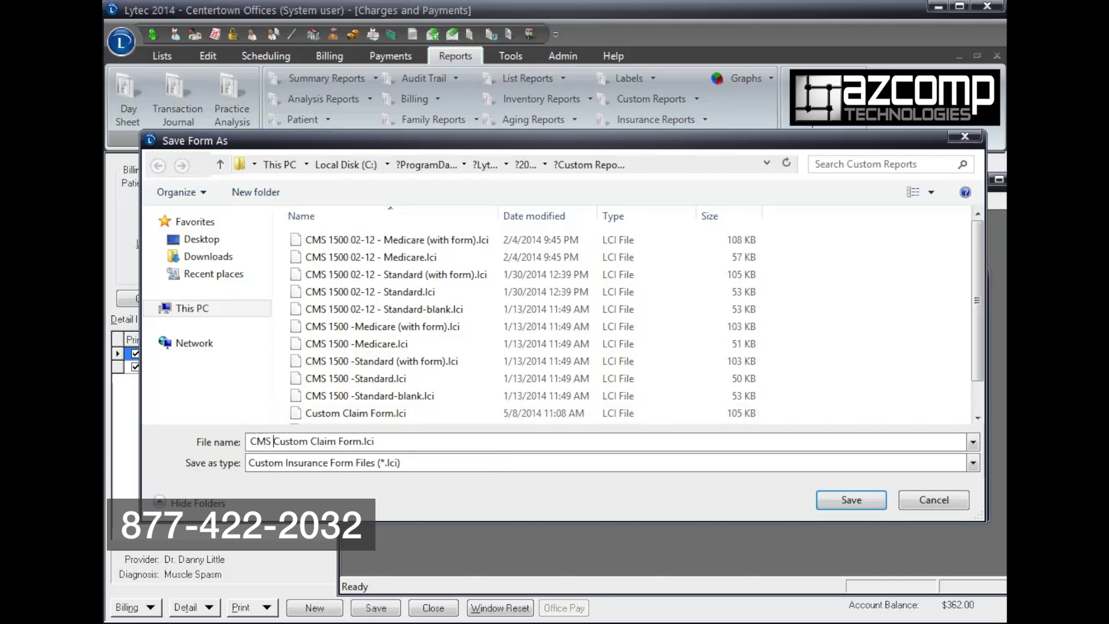
pyautogui.write('1500 ')
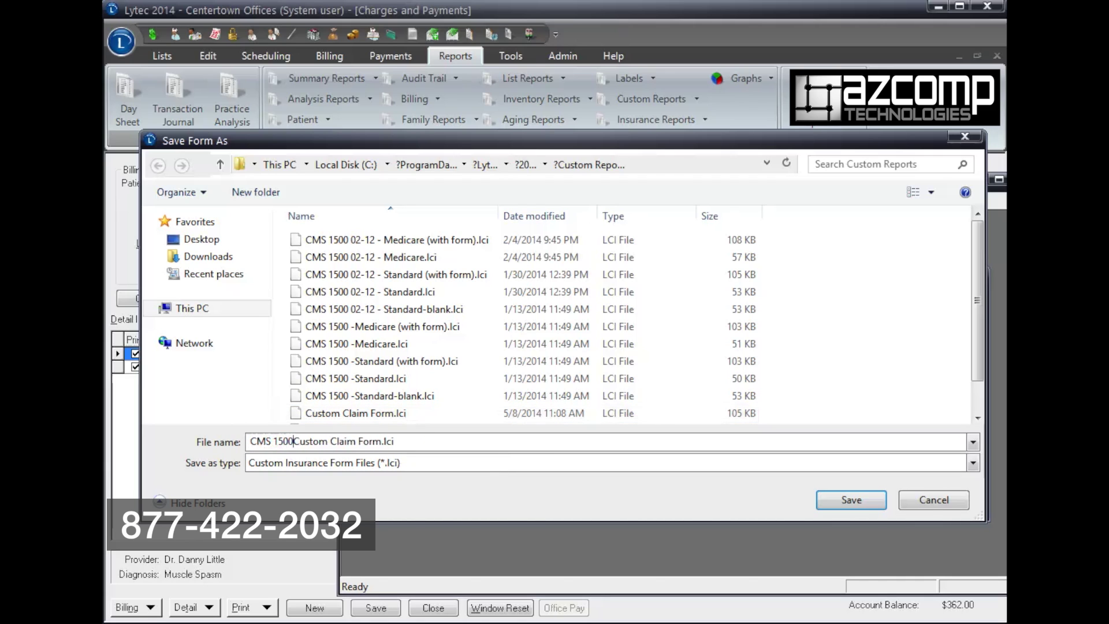
pyautogui.write('02')
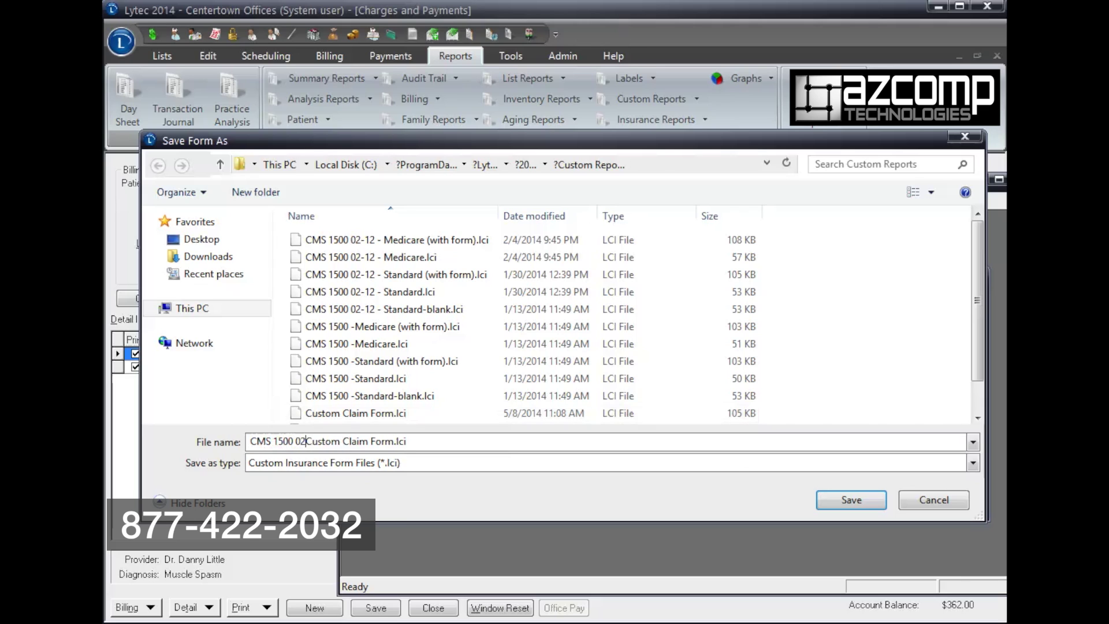
pyautogui.write('-12')
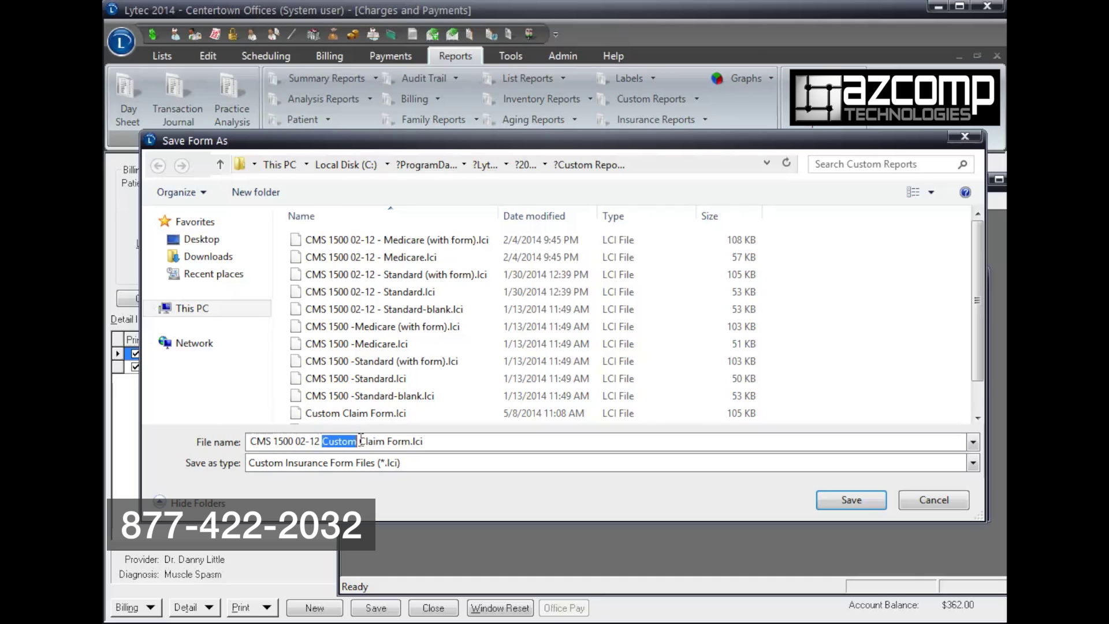
pyautogui.moveTo(323, 440); pyautogui.dragTo(411, 442)
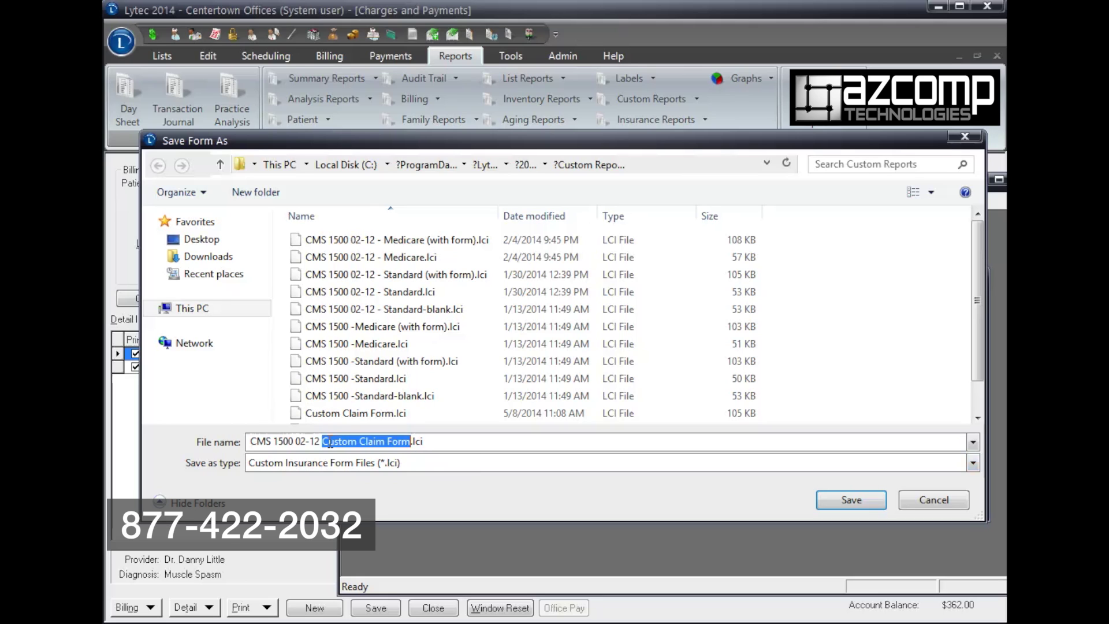
pyautogui.moveTo(321, 442); pyautogui.dragTo(242, 446)
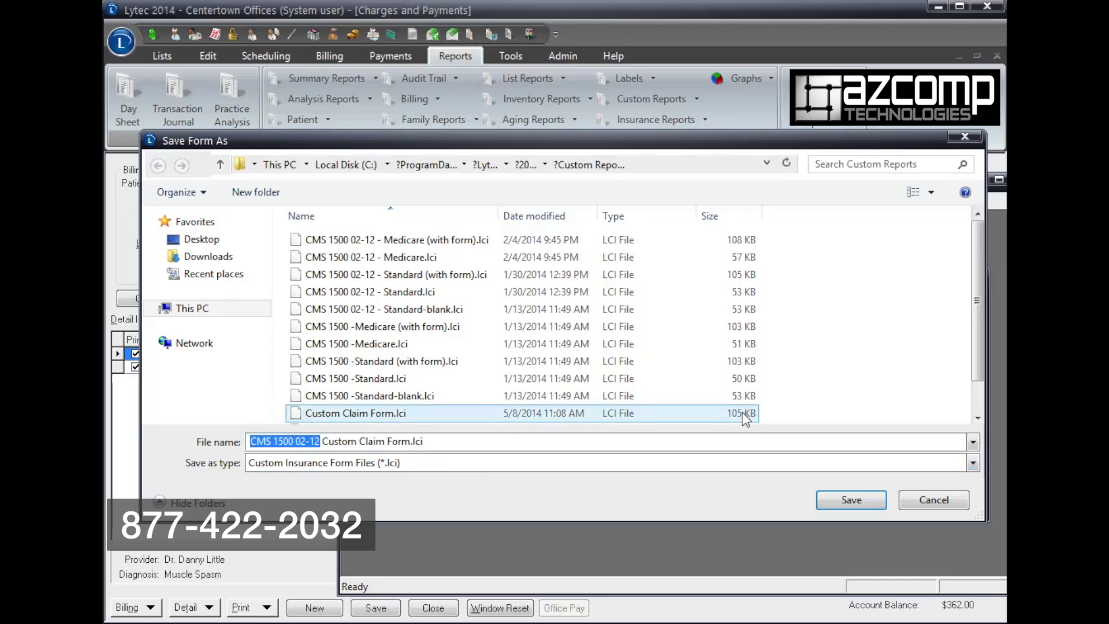
pyautogui.click(852, 500)
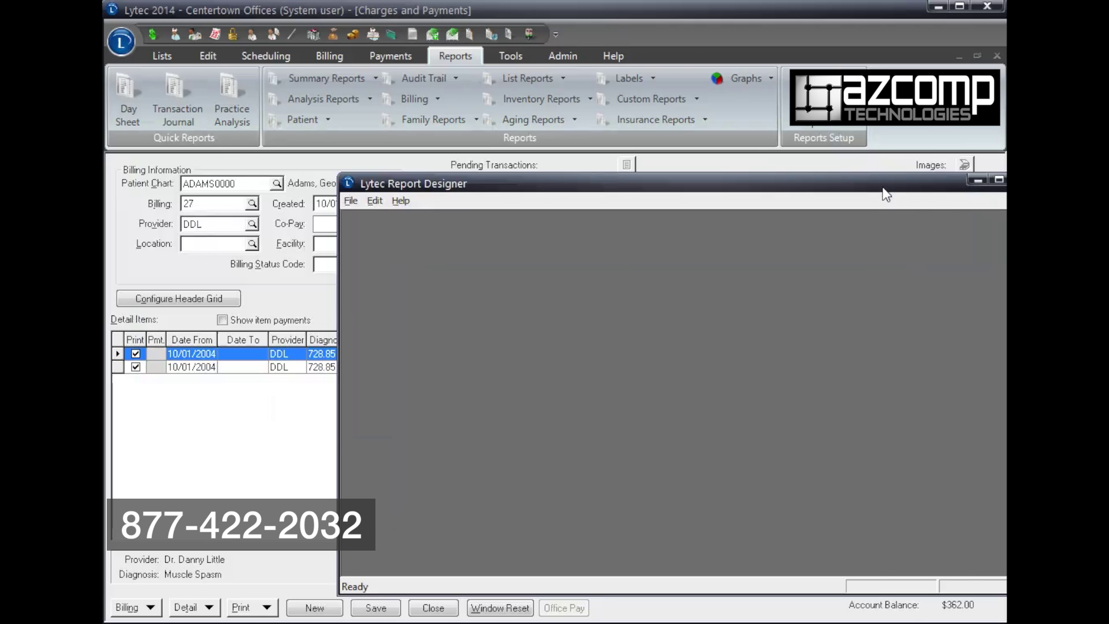
pyautogui.doubleClick(888, 185)
# Step: Close the report designer and select the CMS 1500 02-12 Custom Claim Form for printing the claim
pyautogui.click(899, 133)
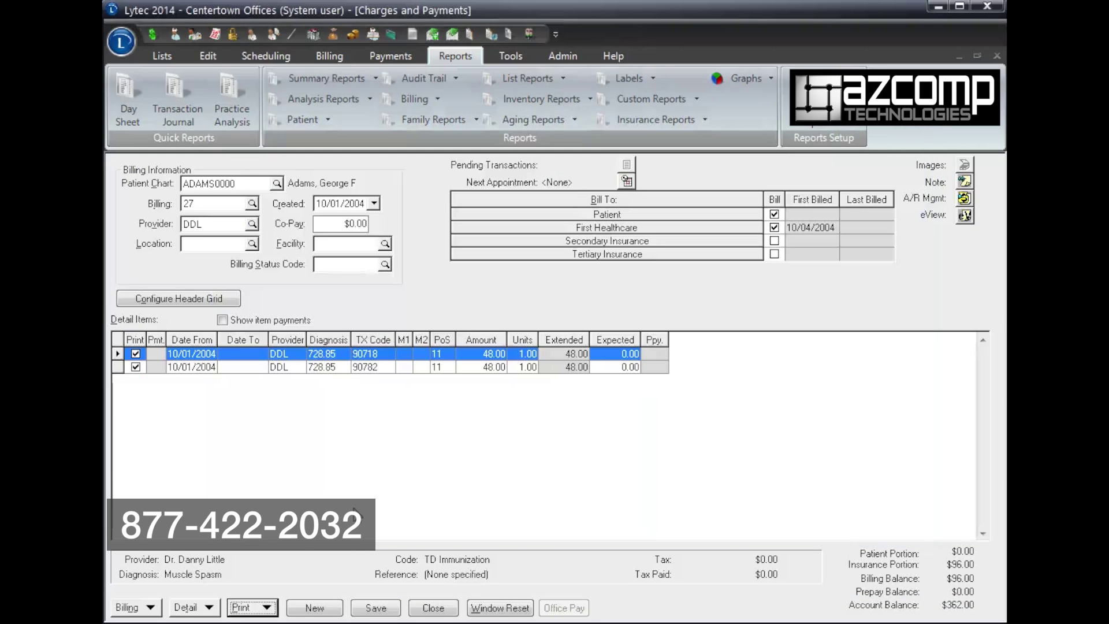
pyautogui.click(257, 610)
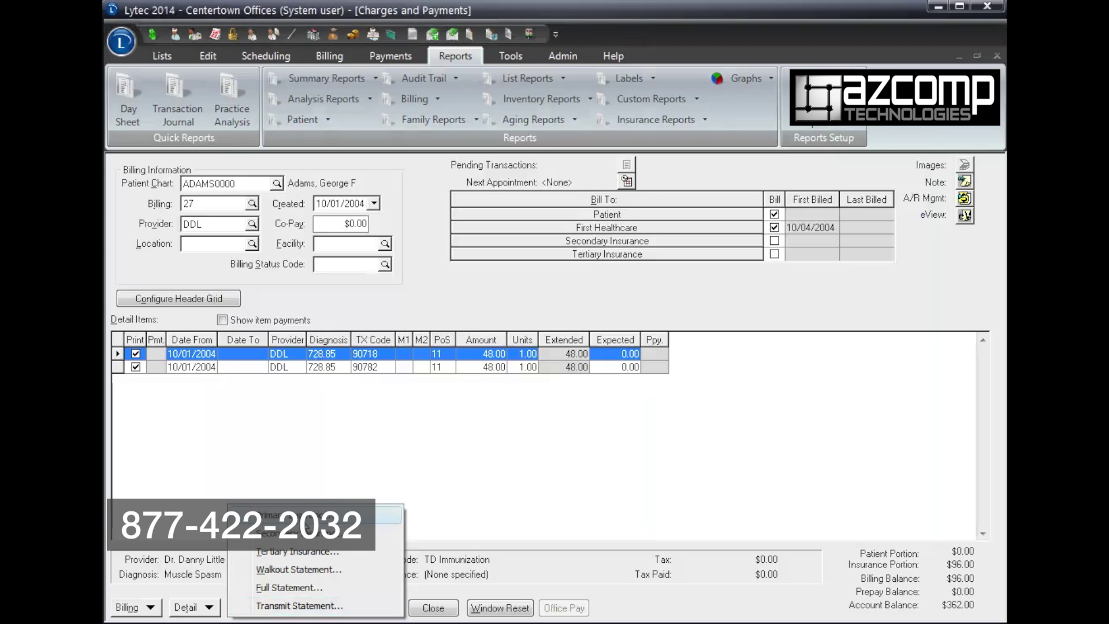
pyautogui.click(312, 515)
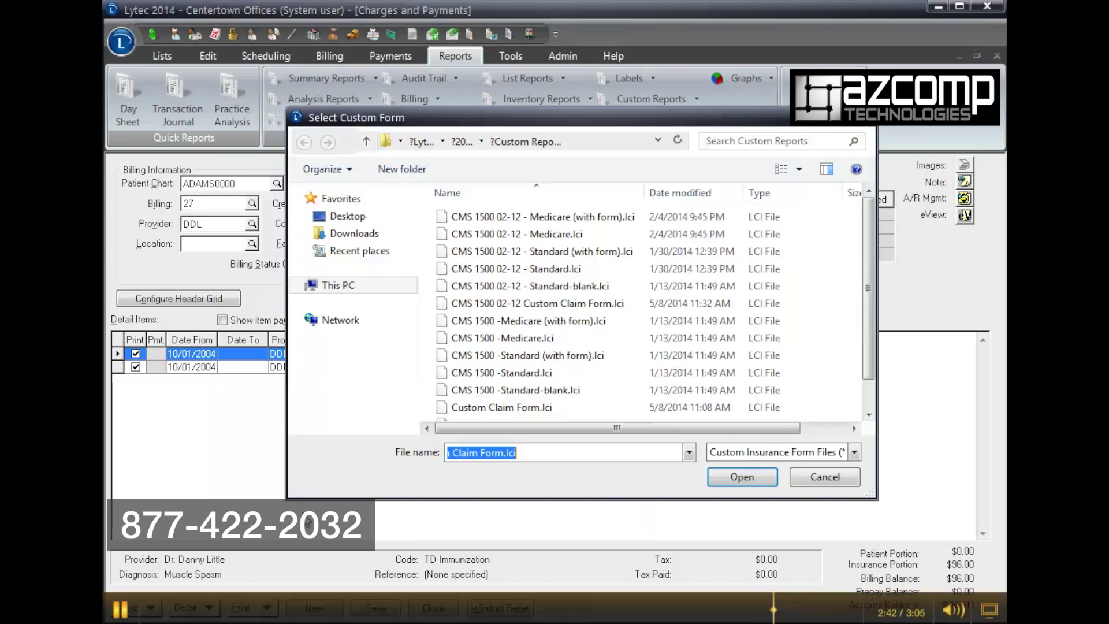
pyautogui.click(466, 308)
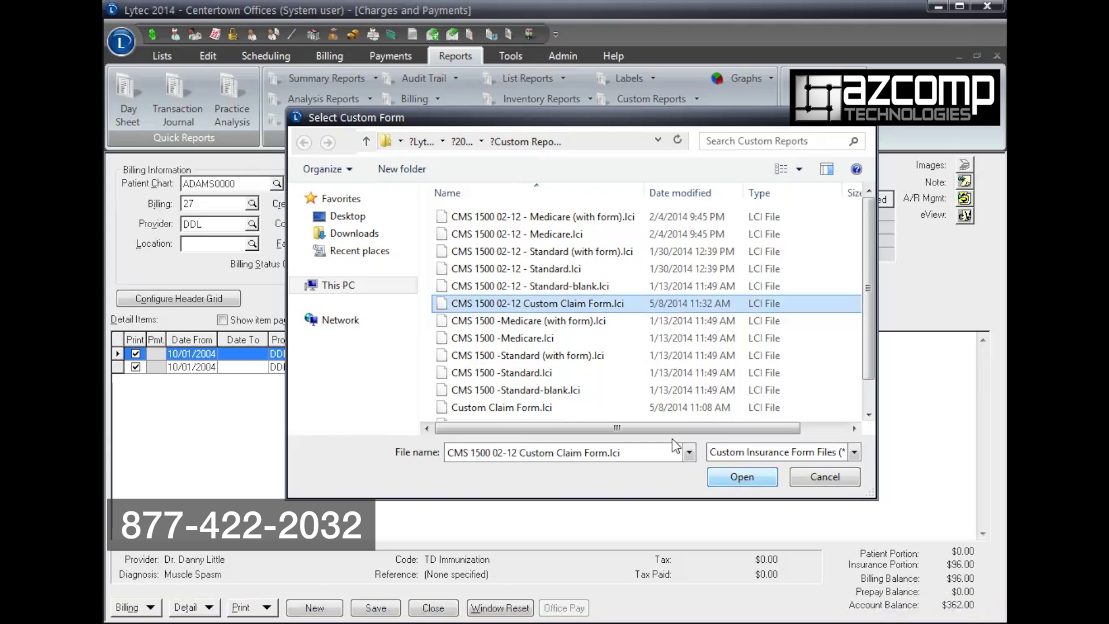
pyautogui.click(743, 477)
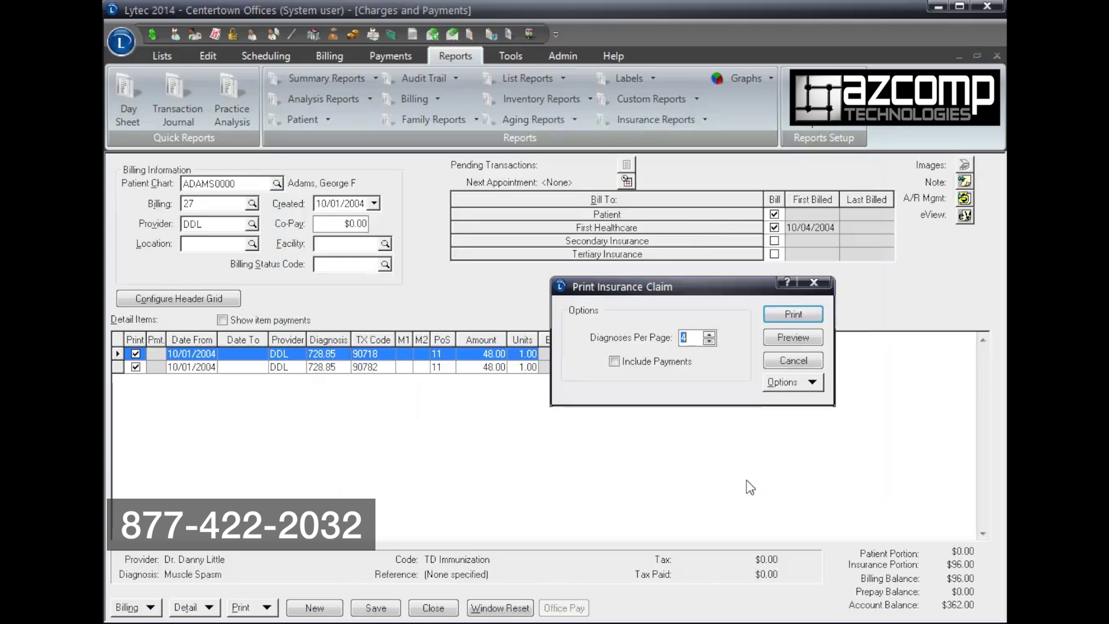
# Step: Preview the claim to see the letter diagnosis pointers in box 24E
pyautogui.click(794, 335)
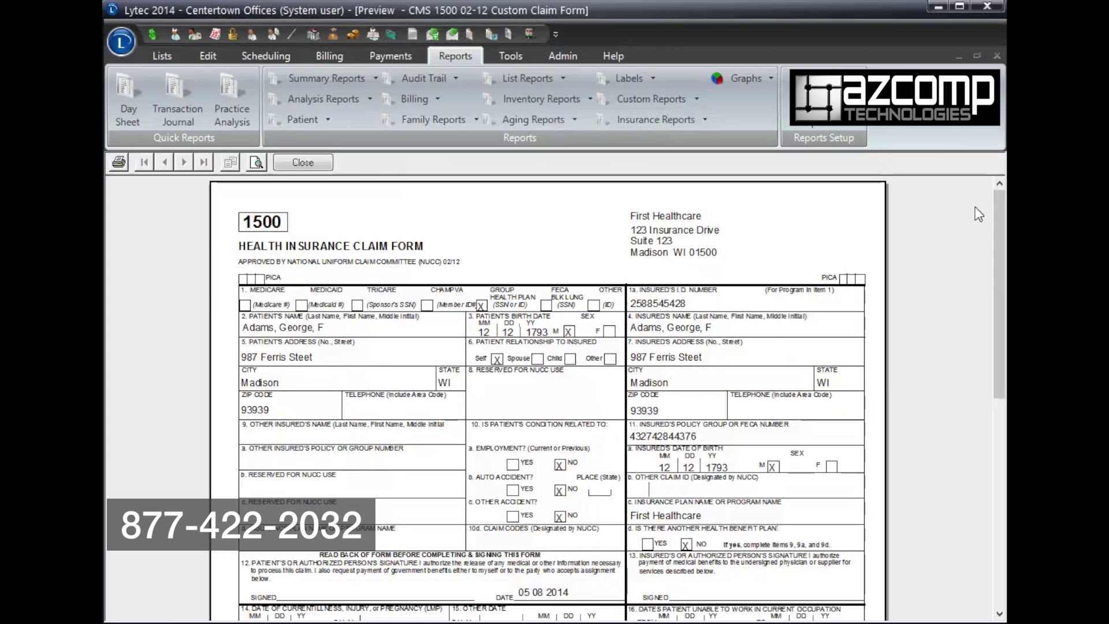
pyautogui.moveTo(999, 214); pyautogui.dragTo(988, 356)
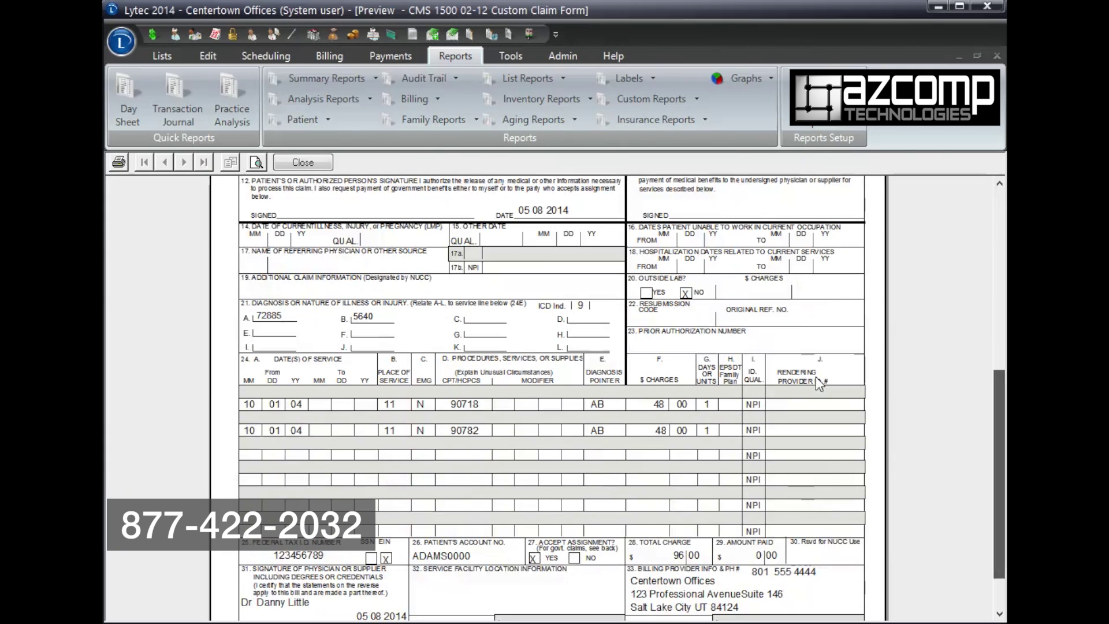
pyautogui.click(576, 358)
pyautogui.click(570, 465)
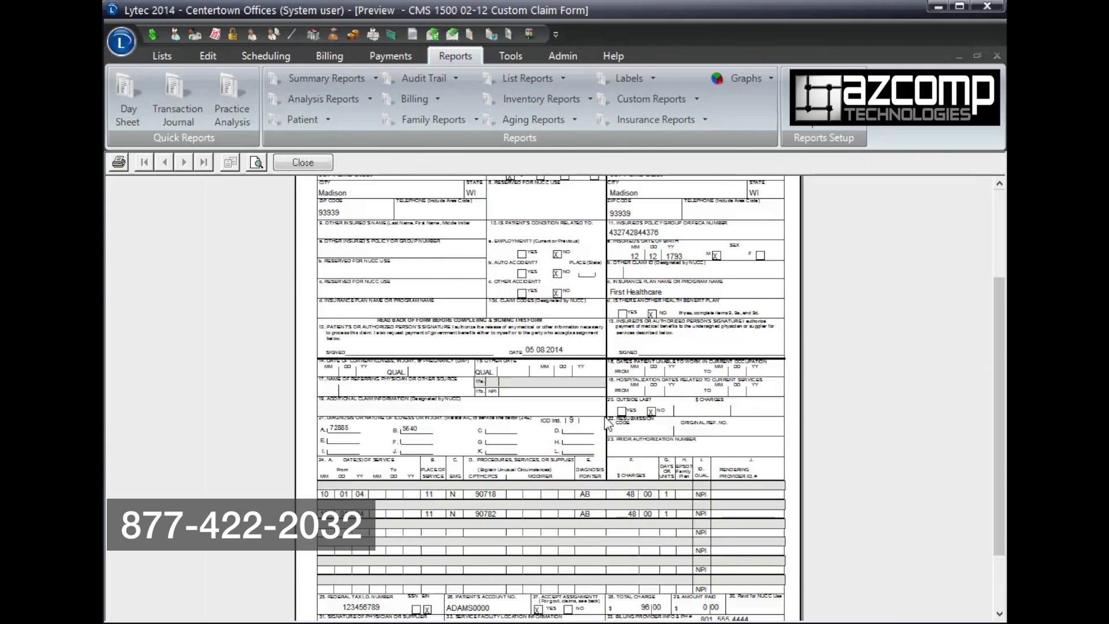
pyautogui.scroll(1, 570, 464)
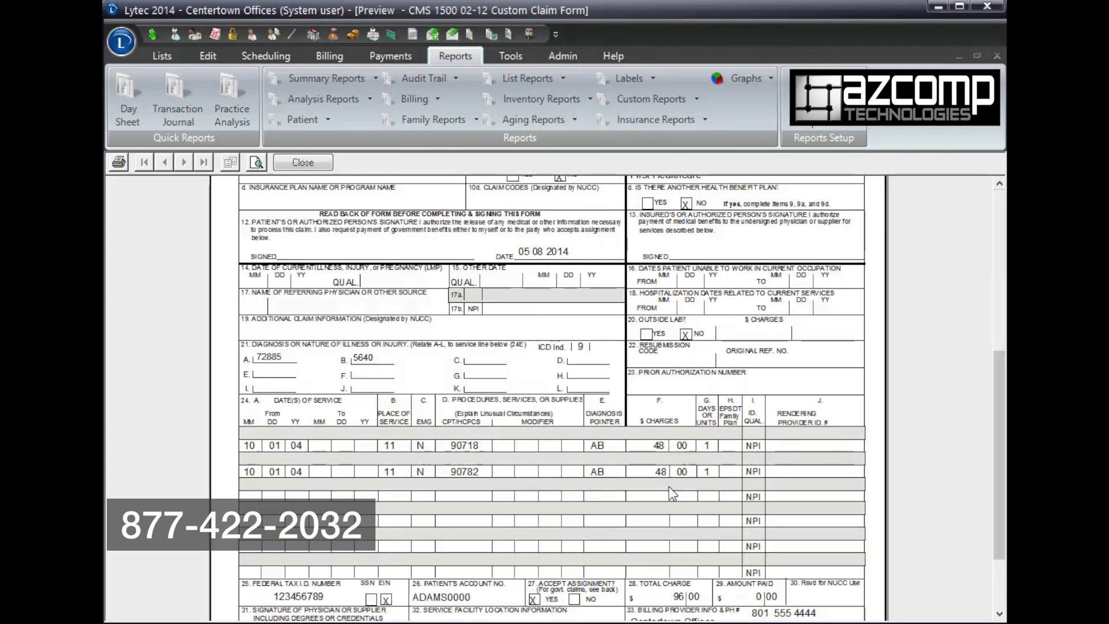